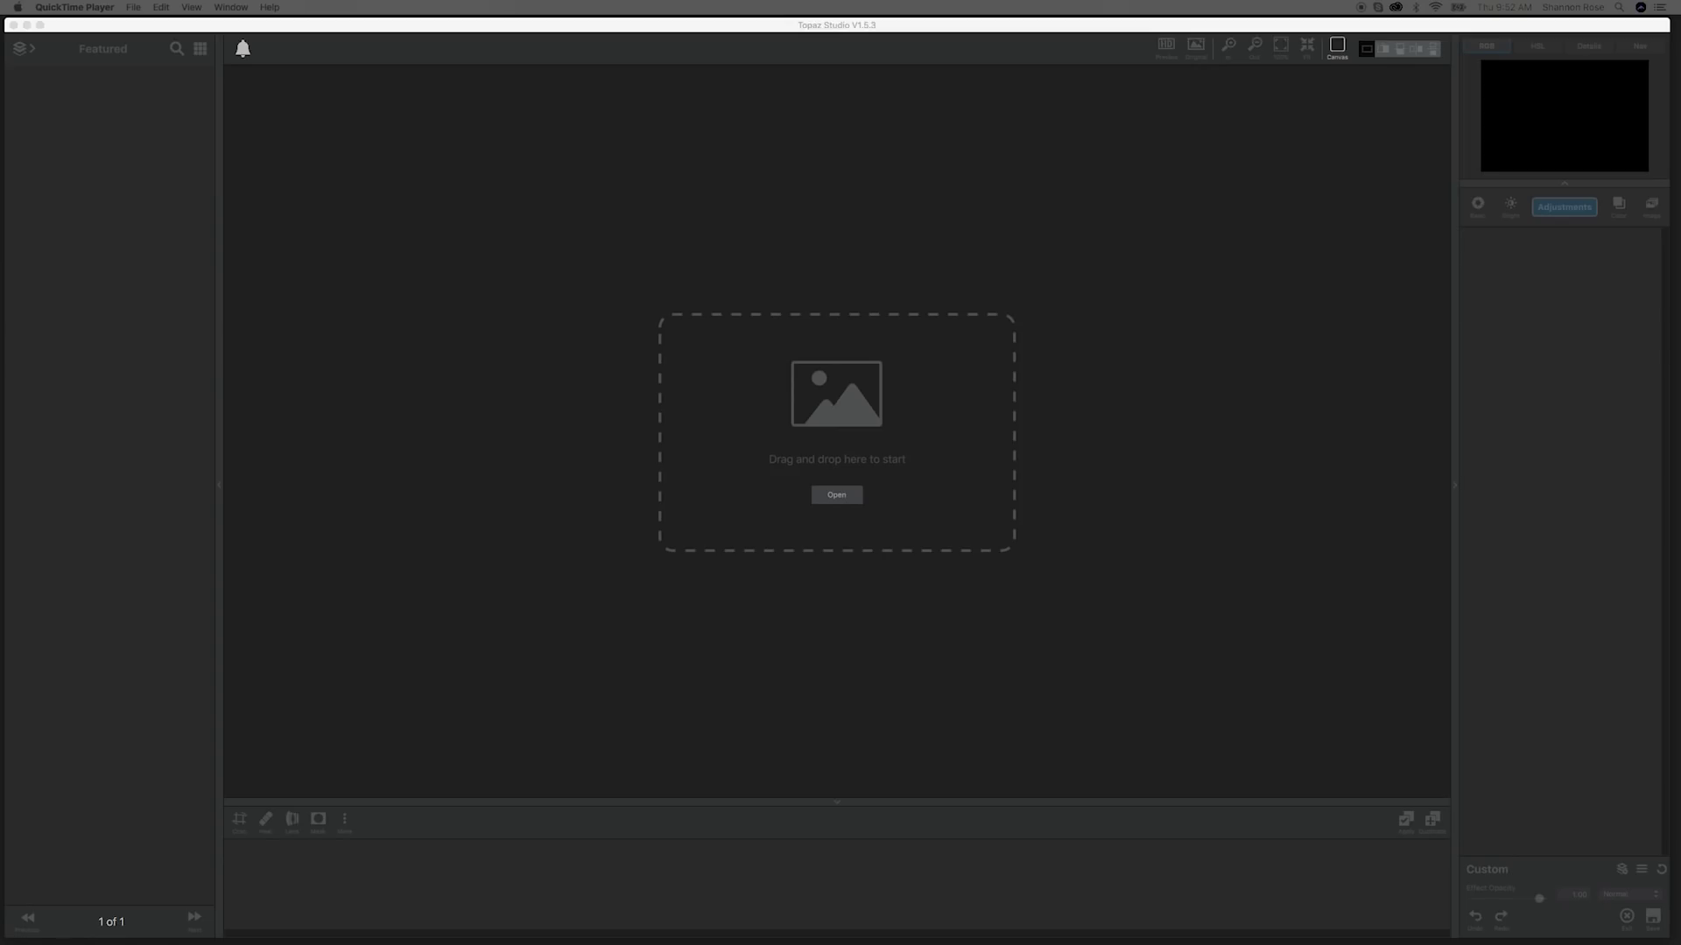
Open the umbrella photo and add a Black and White adjustment at default settings.
left_click_drag(3, 153, 801, 466)
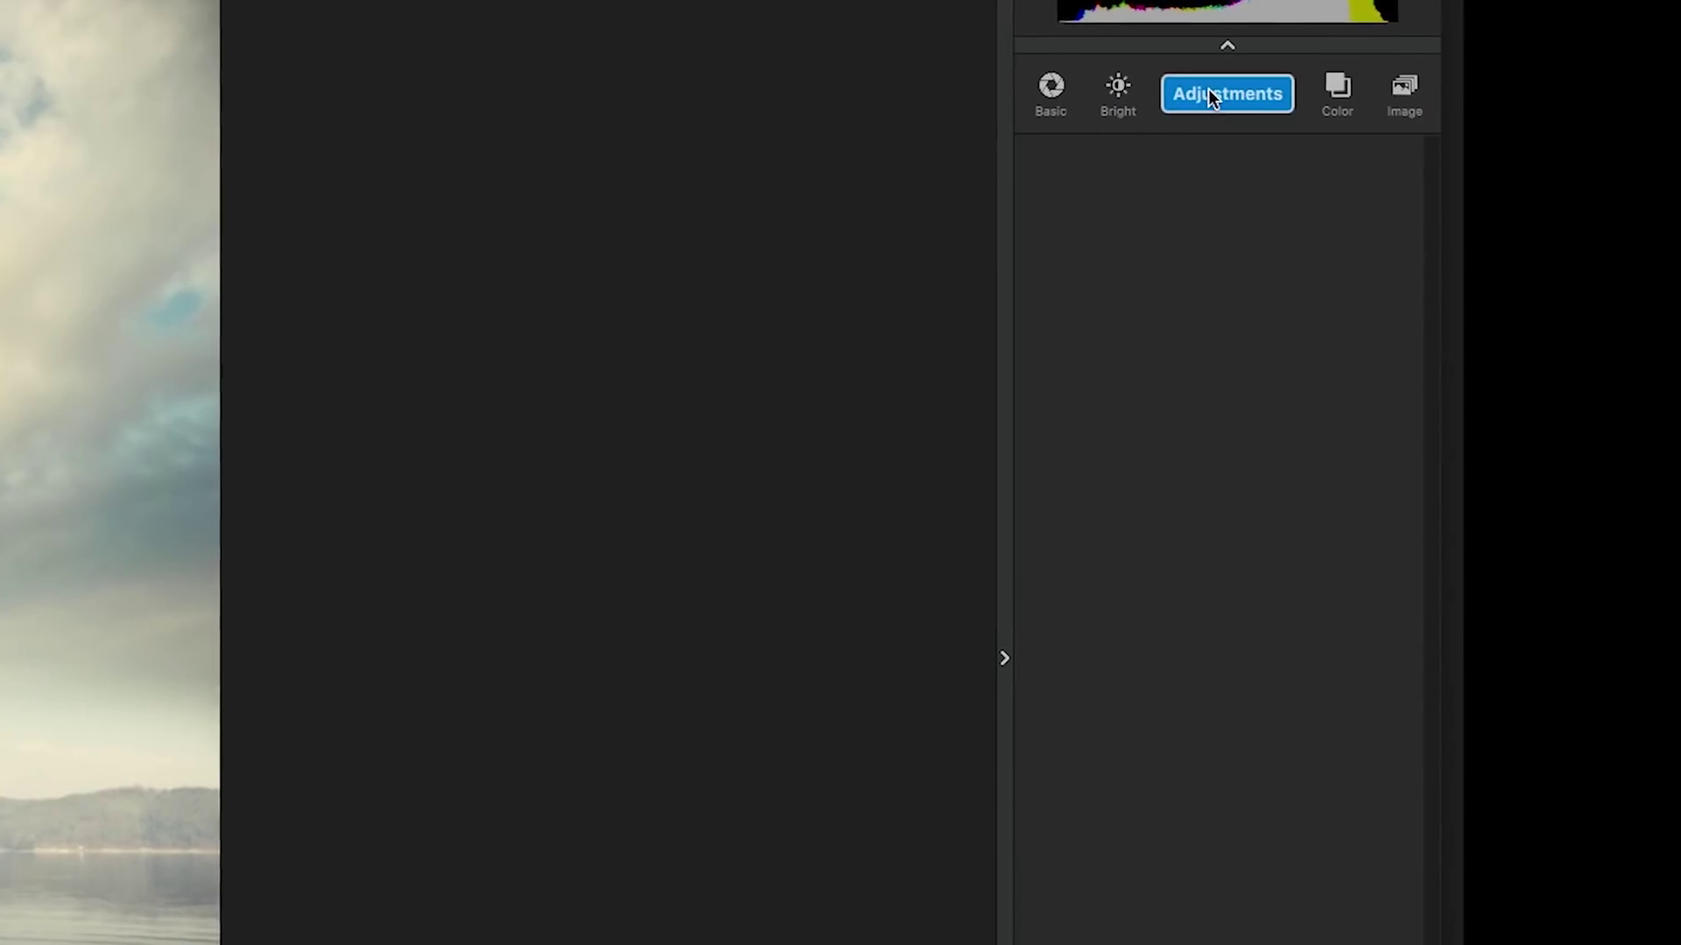
left_click(1211, 99)
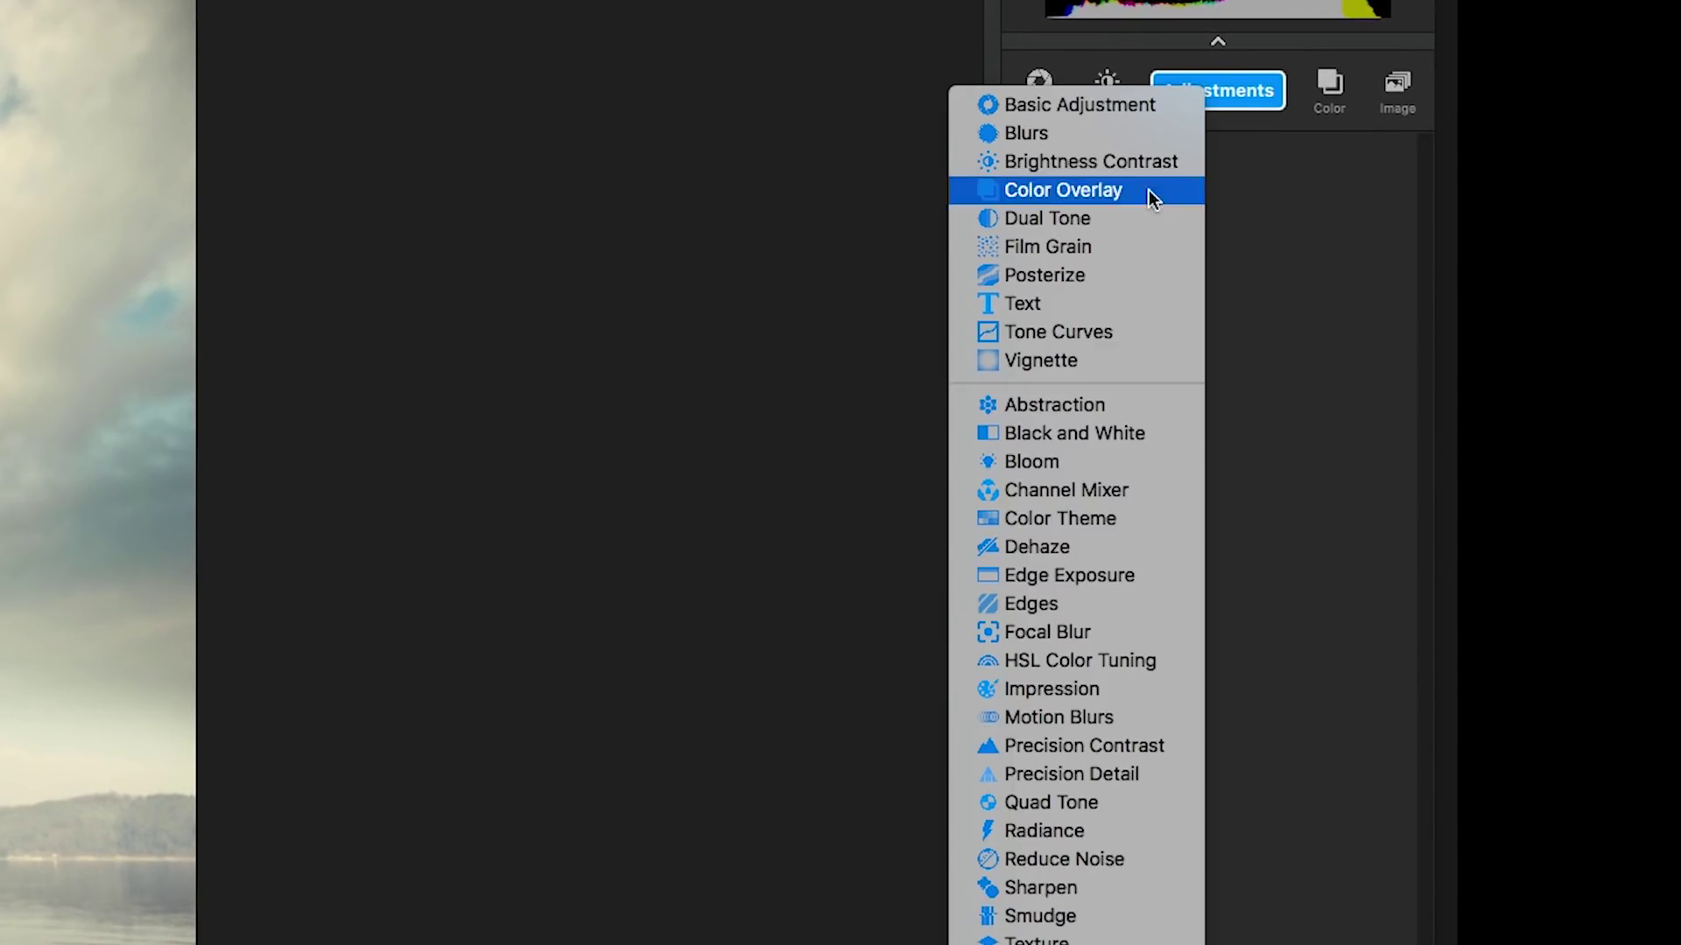
left_click(1074, 434)
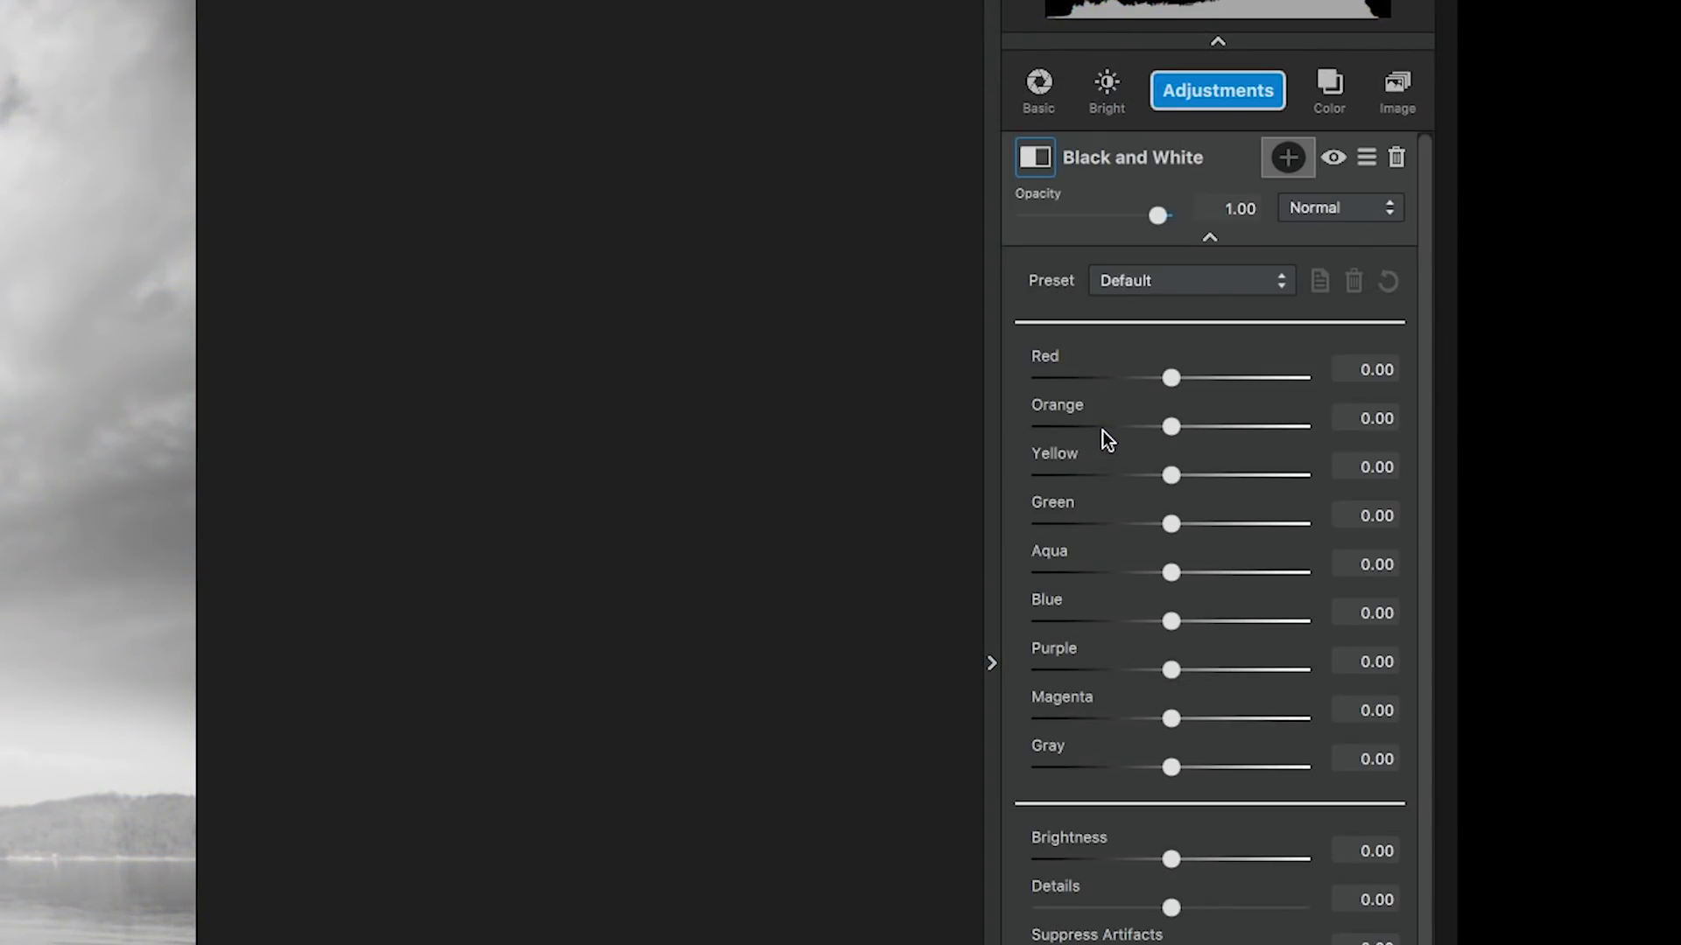
Add a brush mask to the Black and White adjustment and choose the brush swatch.
left_click(1289, 159)
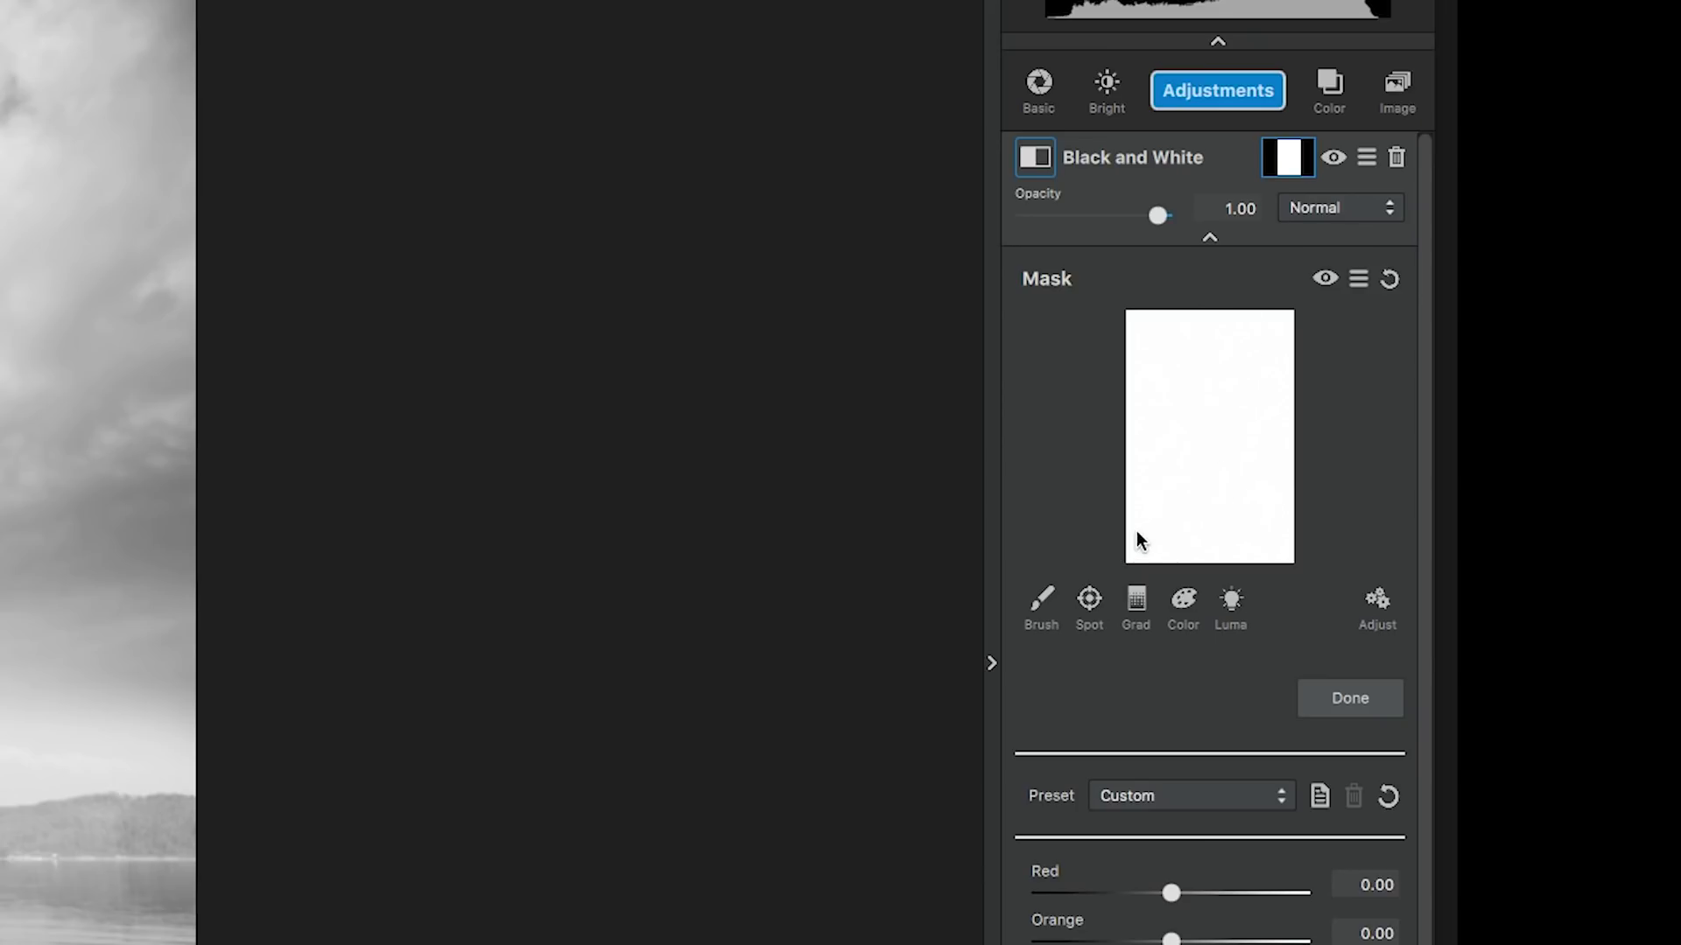
left_click(1049, 625)
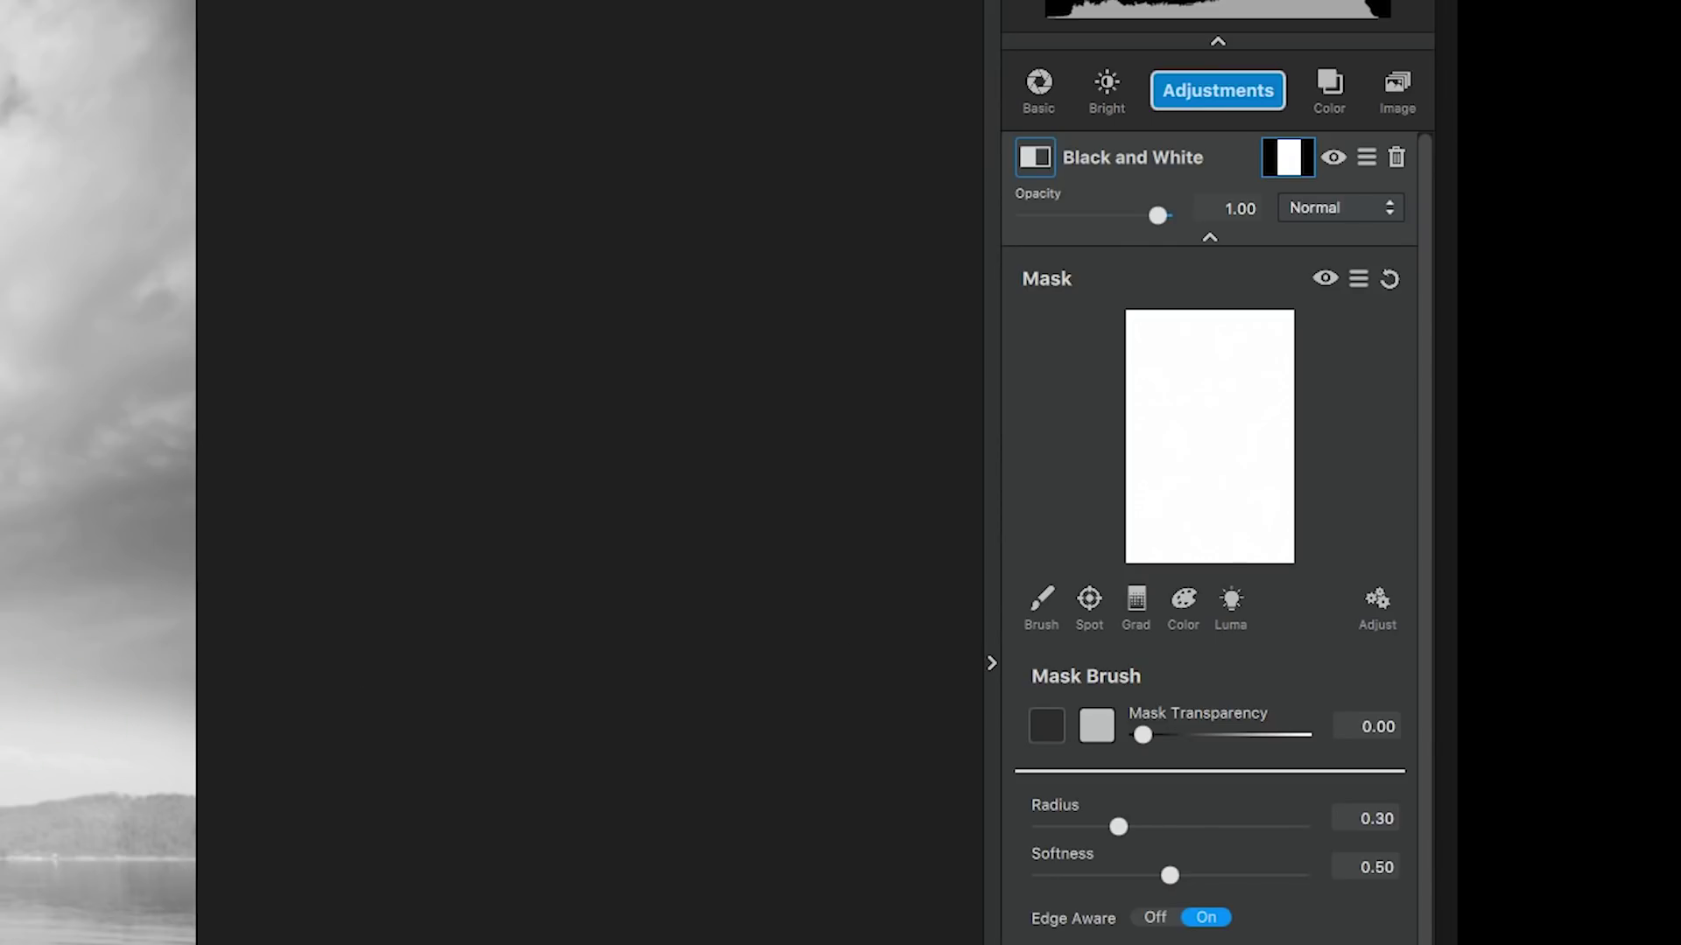
left_click(1107, 730)
Shrink the mask brush and paint over the umbrella to restore its orange-red colour.
left_click_drag(1116, 826, 1085, 826)
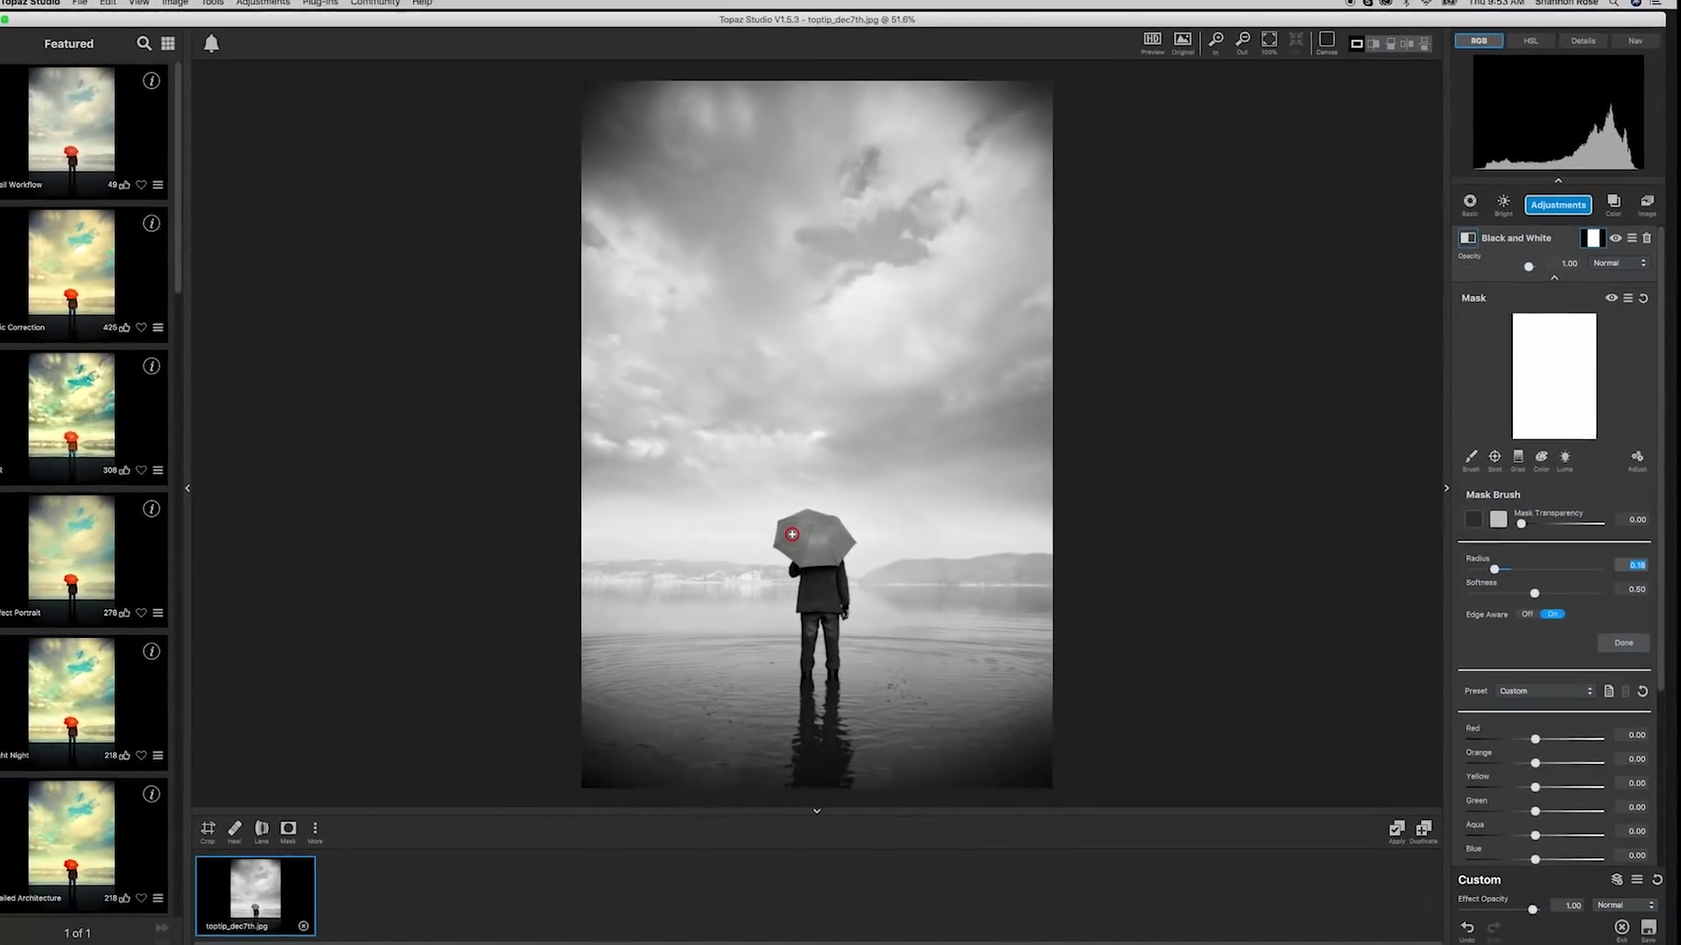
left_click_drag(812, 531, 824, 517)
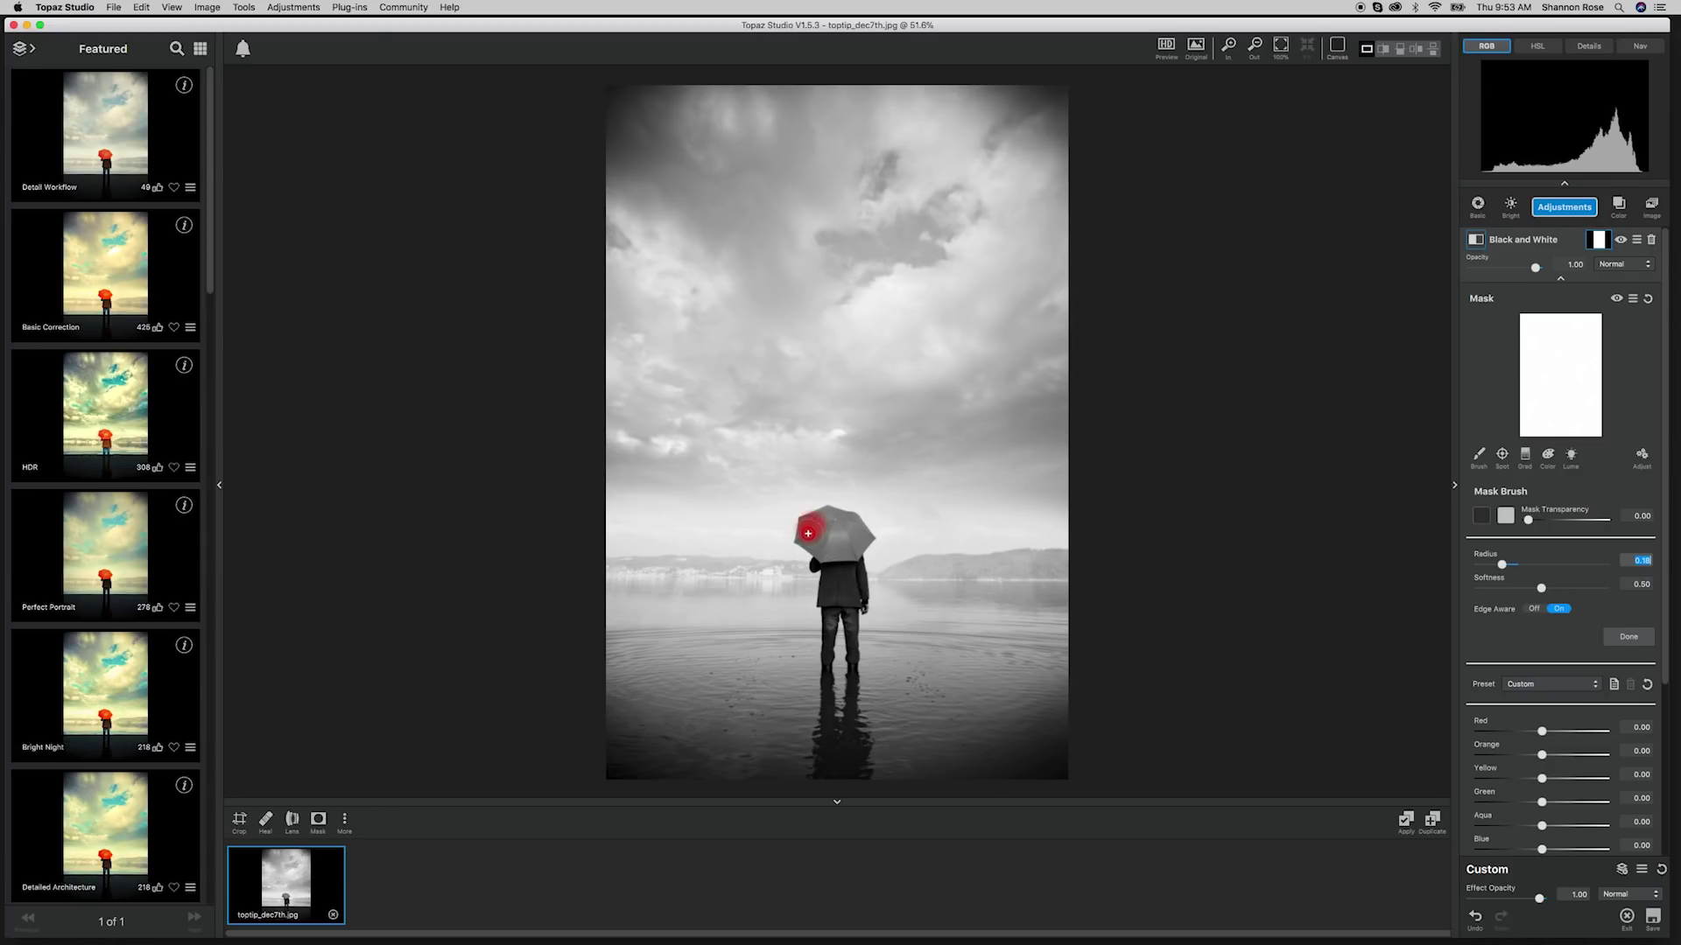